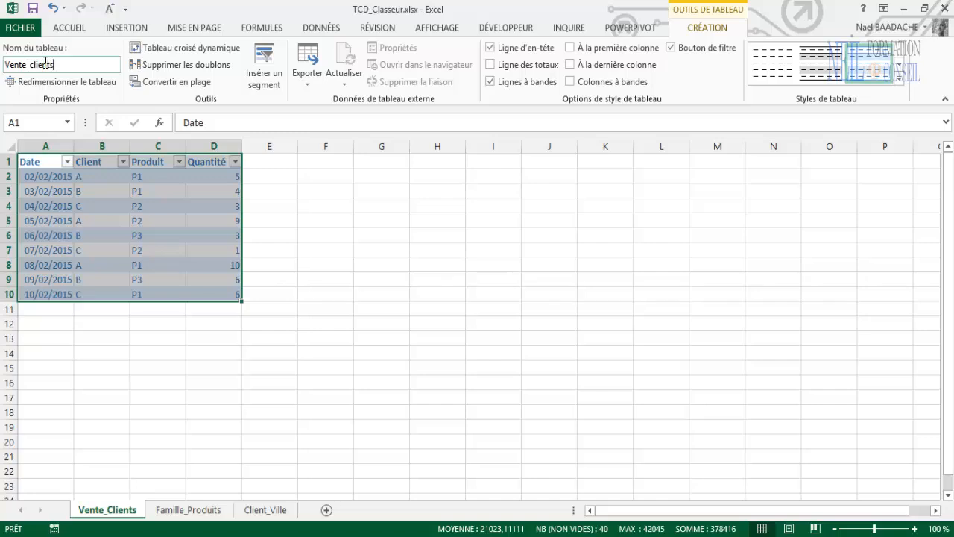
Format the Famille_Produits sheet's range A1:B4 as a table with headers, using the light blue style from the Clair group
{"action": "left_click", "coordinate": [181, 510]}
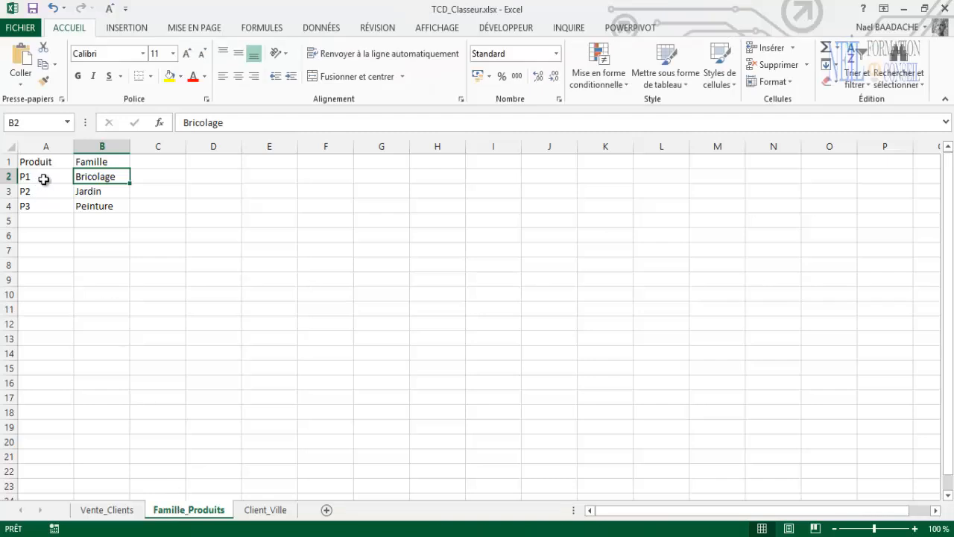
{"action": "left_click", "coordinate": [661, 85]}
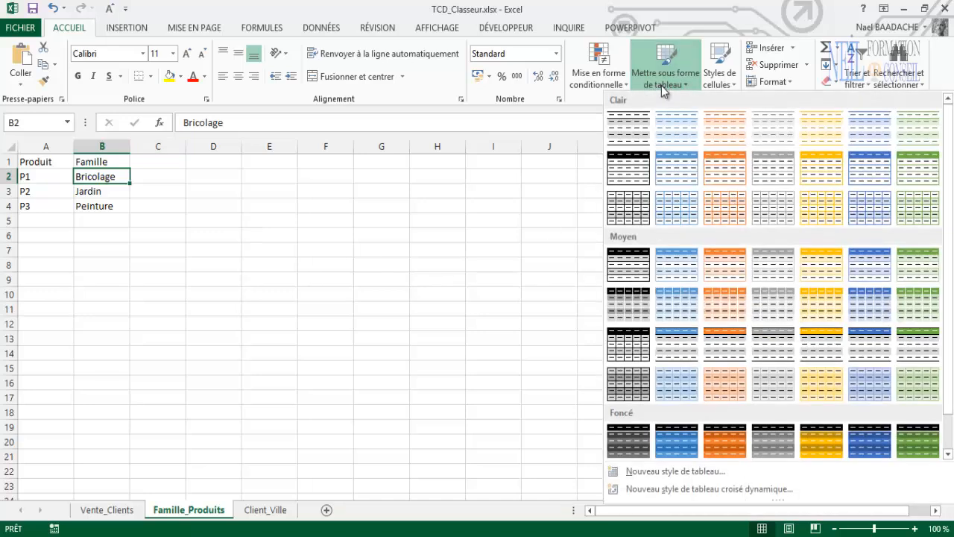
{"action": "left_click", "coordinate": [677, 137]}
{"action": "left_click", "coordinate": [632, 233]}
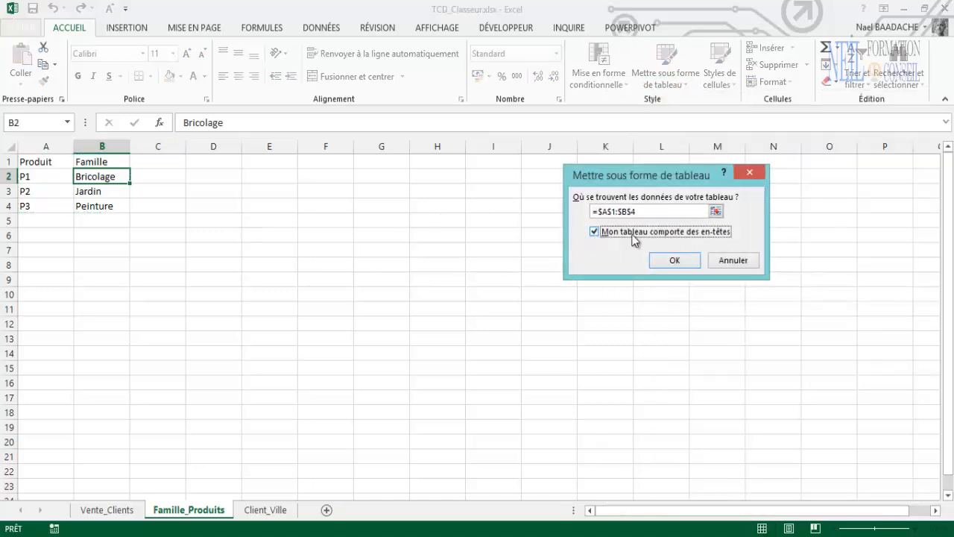
{"action": "left_click", "coordinate": [674, 261]}
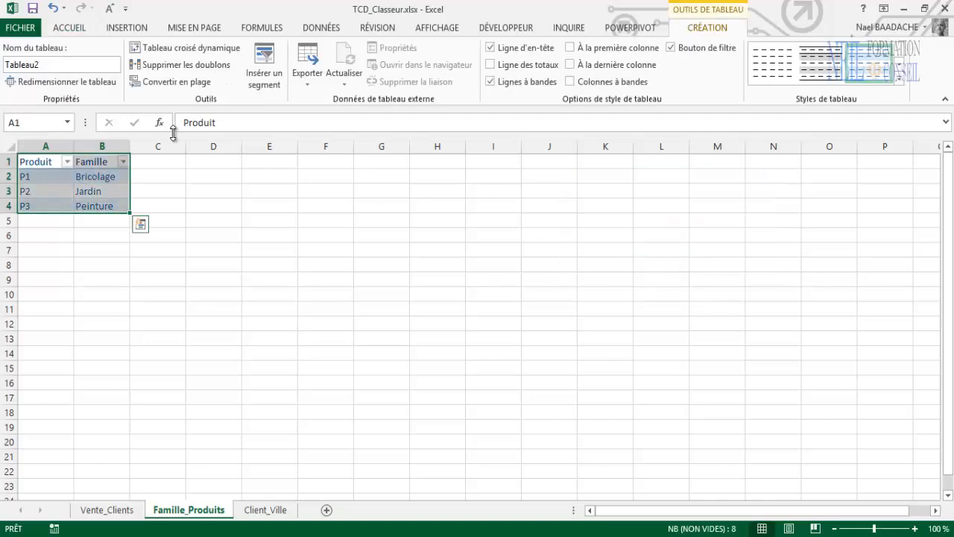
Name the product family table Famille_produits
{"action": "left_click", "coordinate": [60, 64]}
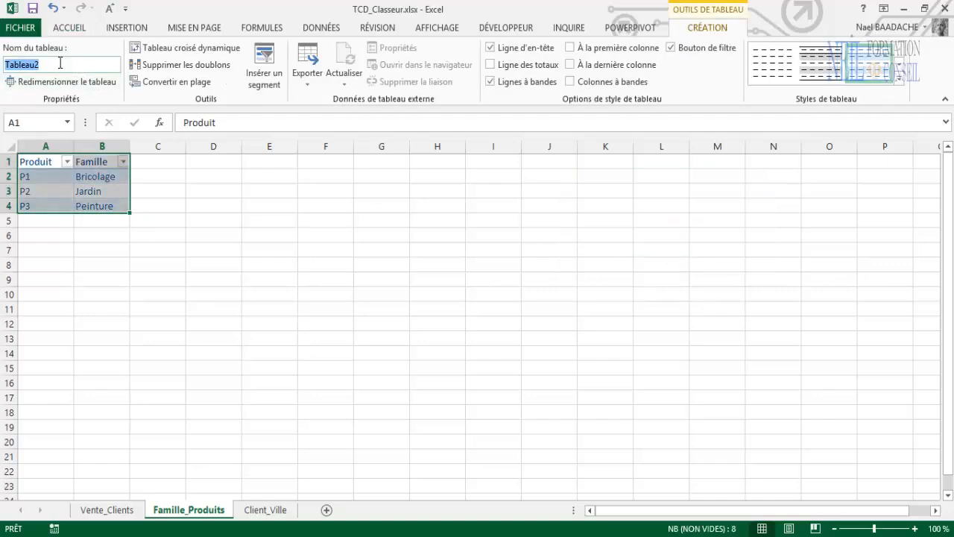
{"action": "type", "text": "Famille_produits"}
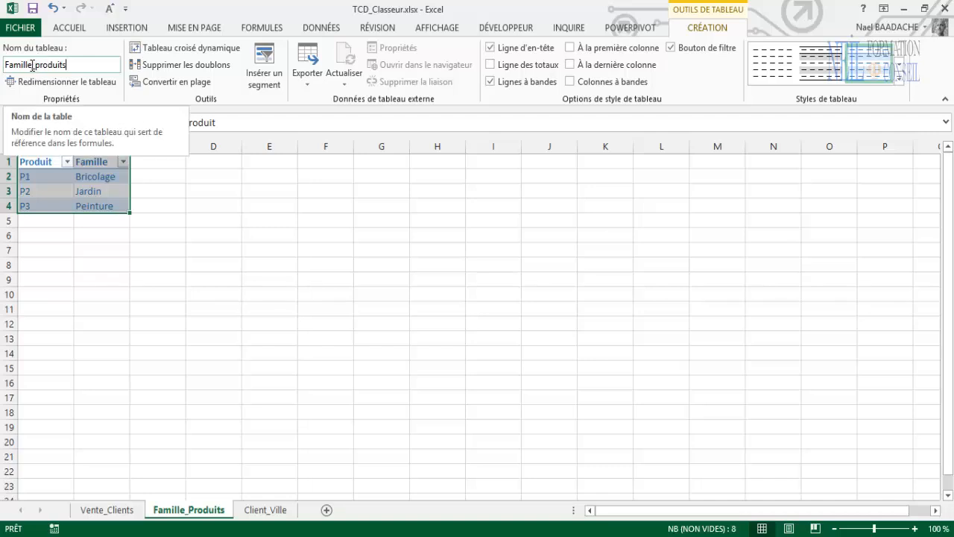
{"action": "left_click", "coordinate": [91, 204]}
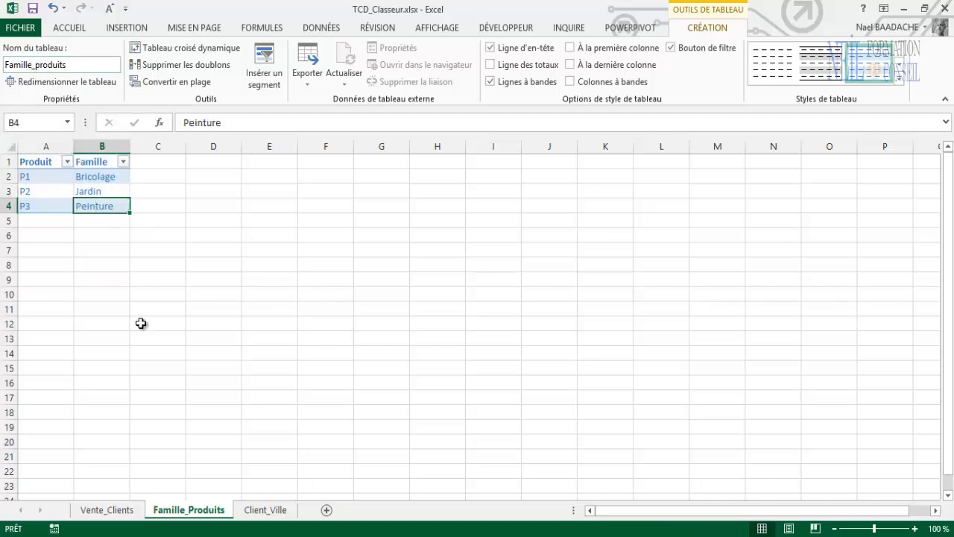
Format the Client_Ville sheet's range A1:B4 as a table with headers, using the light blue style from the Clair group
{"action": "left_click", "coordinate": [265, 510]}
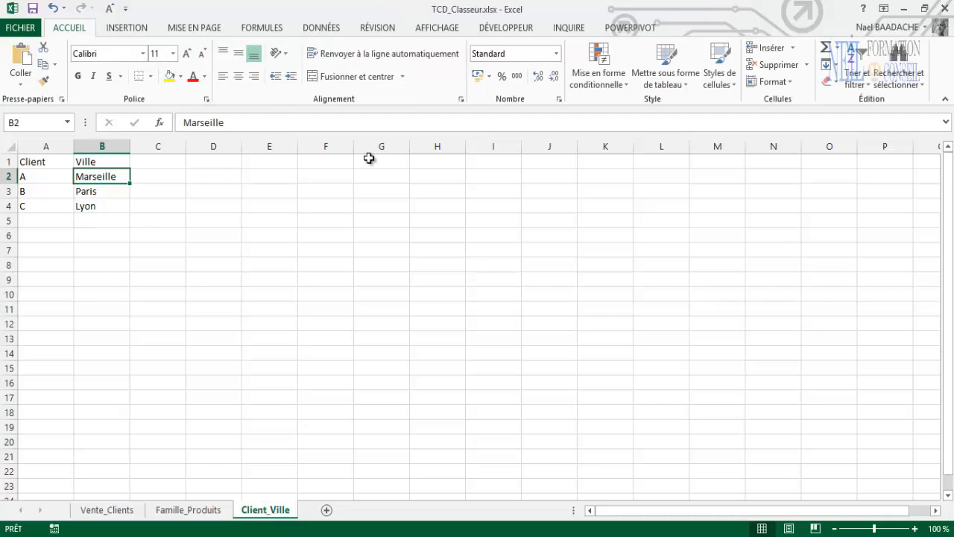
{"action": "left_click", "coordinate": [667, 78]}
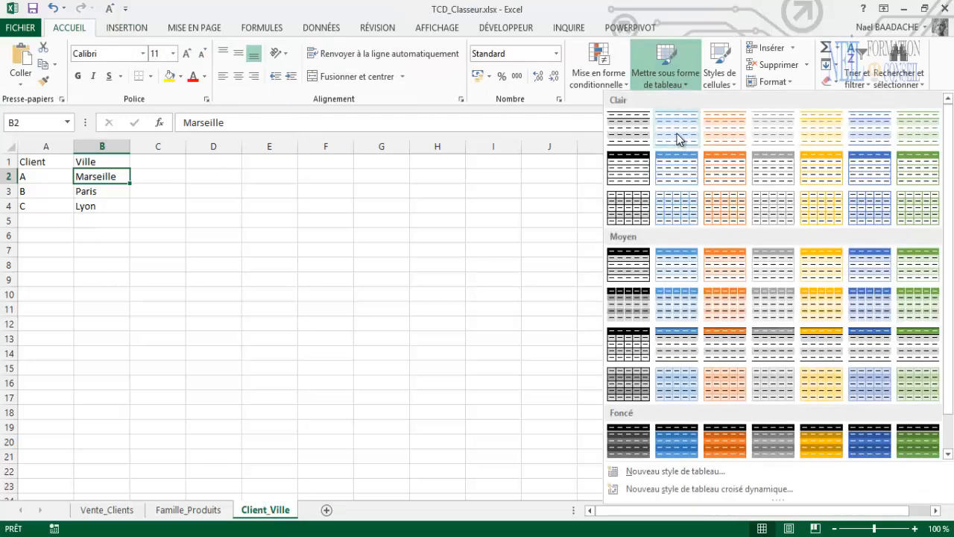
{"action": "left_click", "coordinate": [677, 133]}
{"action": "left_click", "coordinate": [615, 235]}
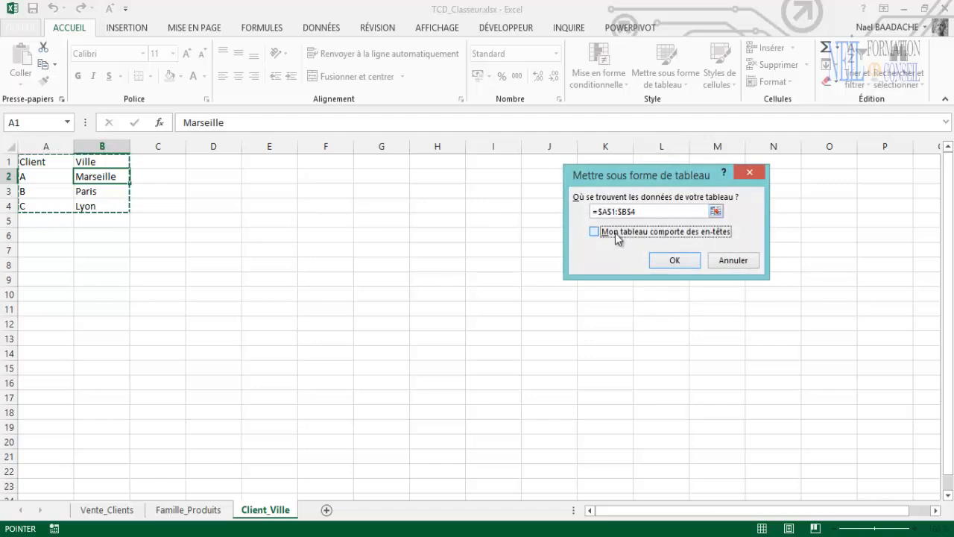
{"action": "left_click", "coordinate": [675, 262]}
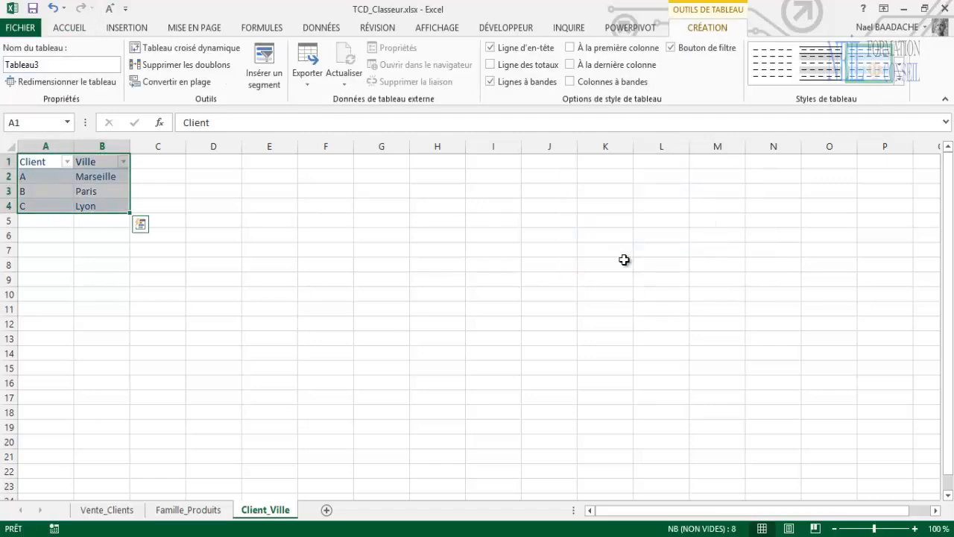
Name the client and city table Client_ville
{"action": "left_click", "coordinate": [57, 67]}
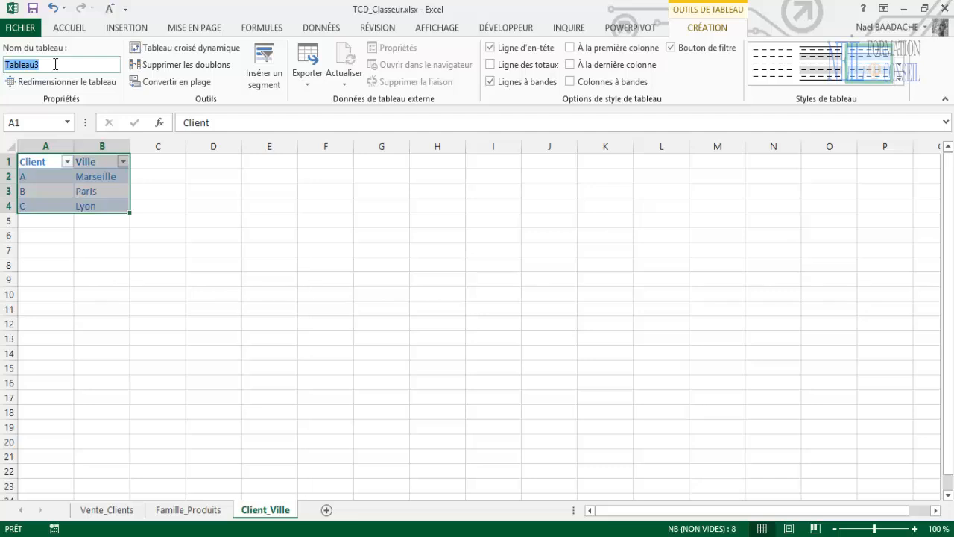
{"action": "type", "text": "Client_ville"}
{"action": "left_click", "coordinate": [101, 196]}
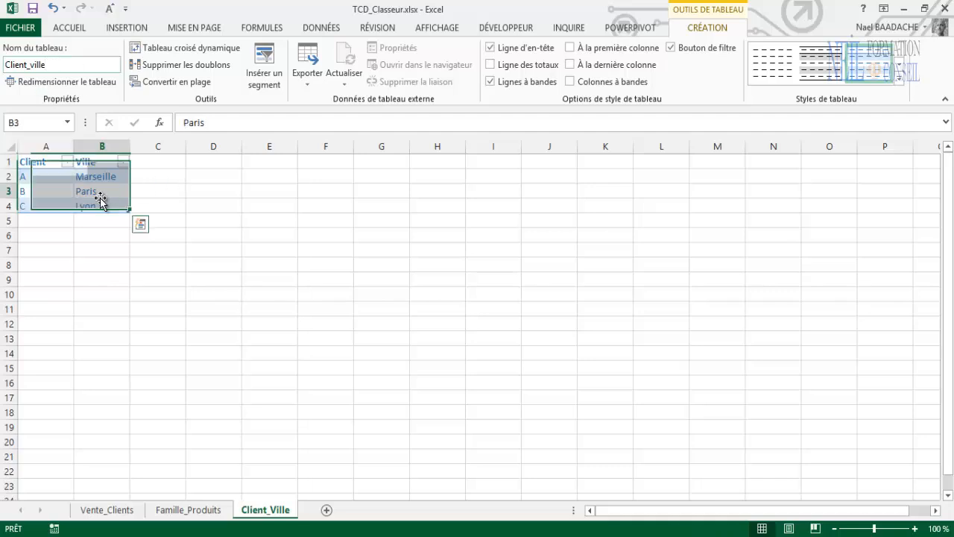
Create a pivot table from Client_ville on a new worksheet, adding its data to the data model
{"action": "left_click", "coordinate": [136, 30]}
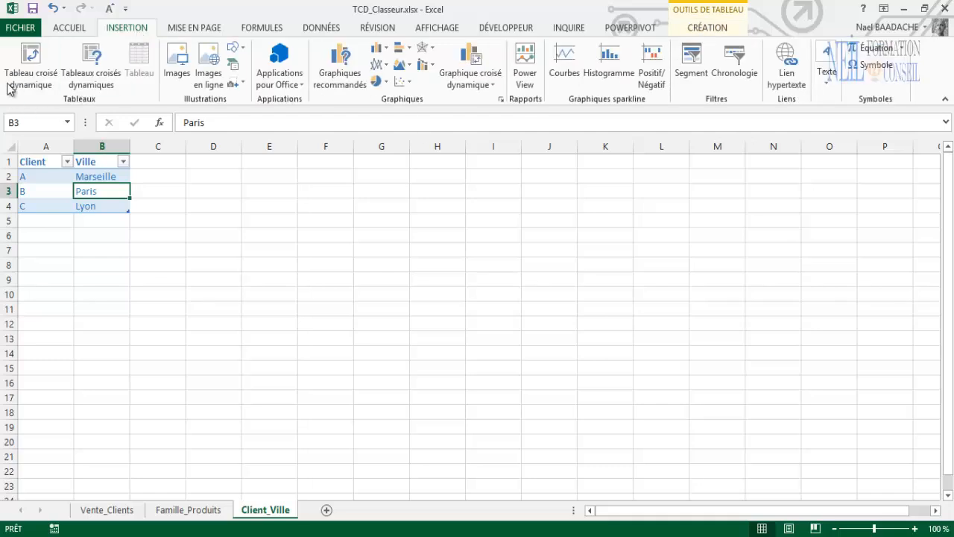
{"action": "left_click", "coordinate": [24, 63]}
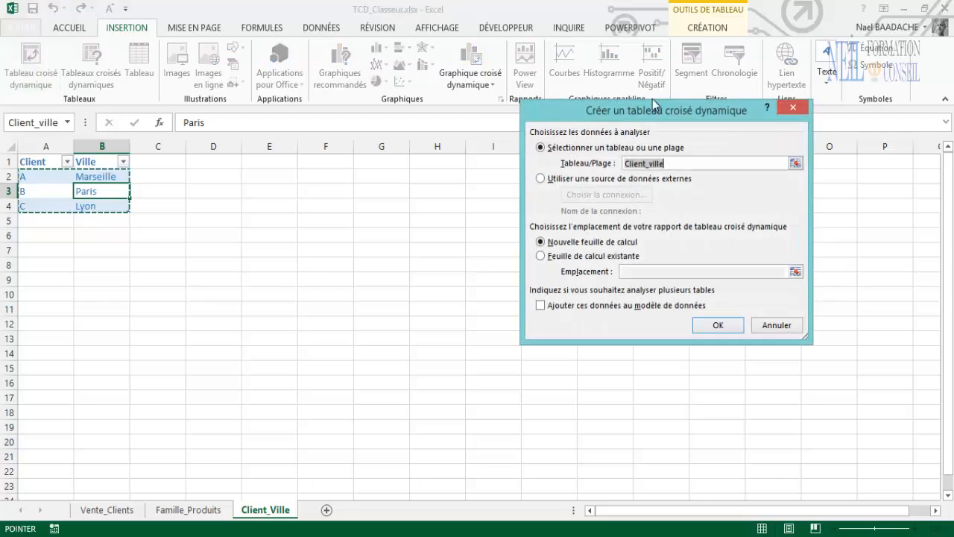
{"action": "left_click_drag", "start_coordinate": [646, 111], "coordinate": [591, 114]}
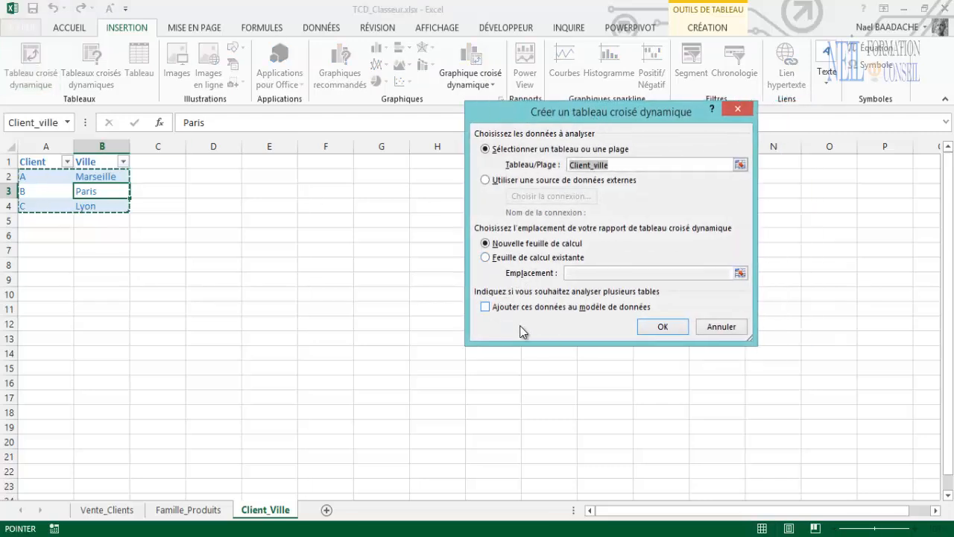
{"action": "left_click", "coordinate": [485, 308]}
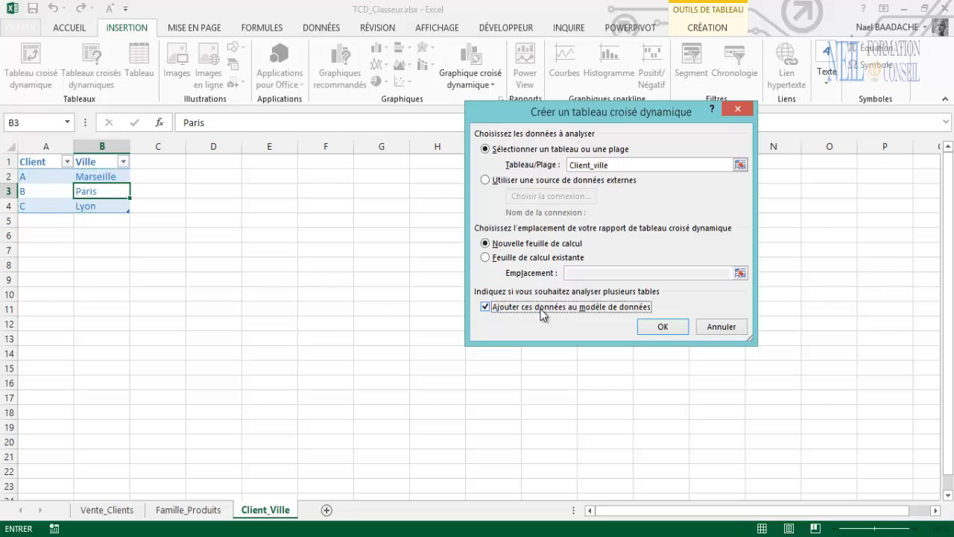
{"action": "left_click", "coordinate": [660, 328]}
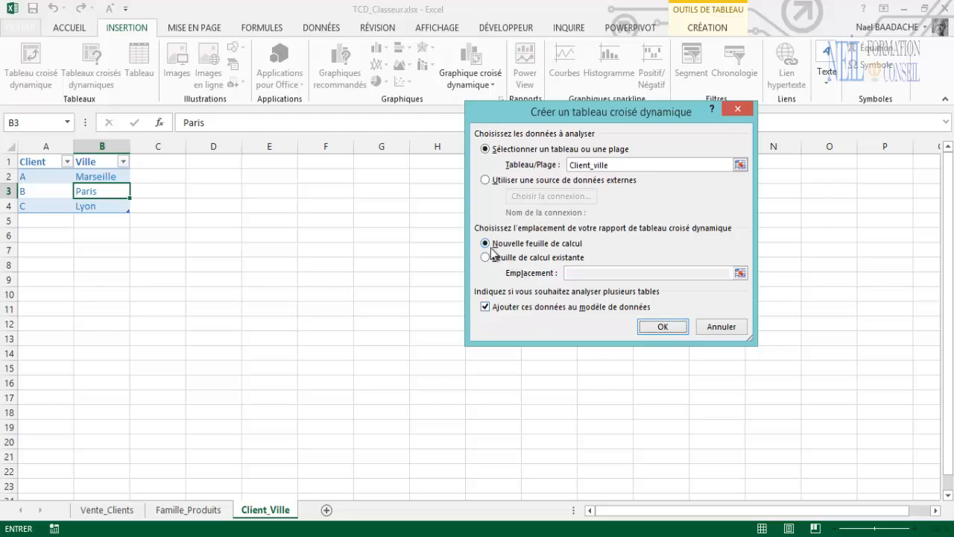
{"action": "left_click", "coordinate": [664, 329]}
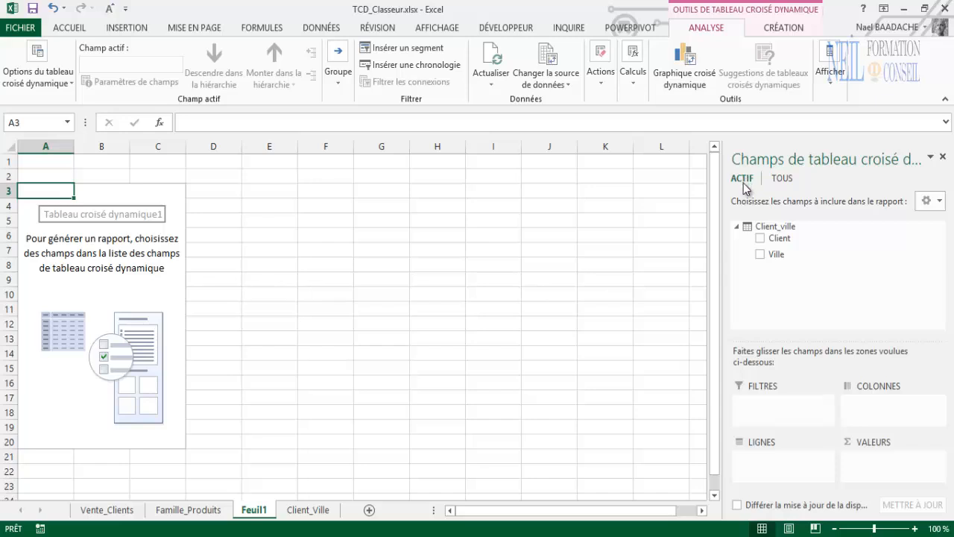
Show the fields of all workbook tables and add Quantité from Vente_clients to the pivot table's values
{"action": "left_click", "coordinate": [760, 228]}
{"action": "left_click", "coordinate": [783, 179]}
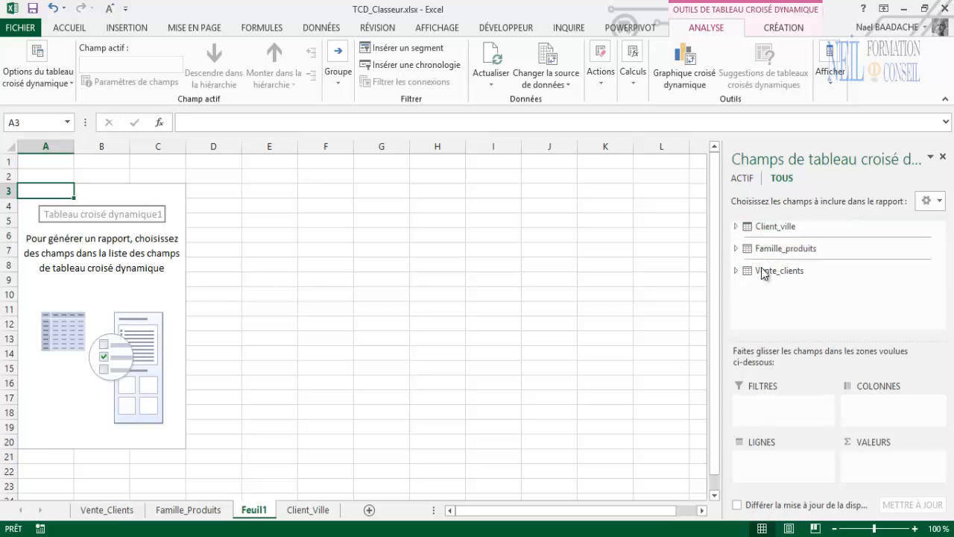
{"action": "left_click", "coordinate": [736, 270]}
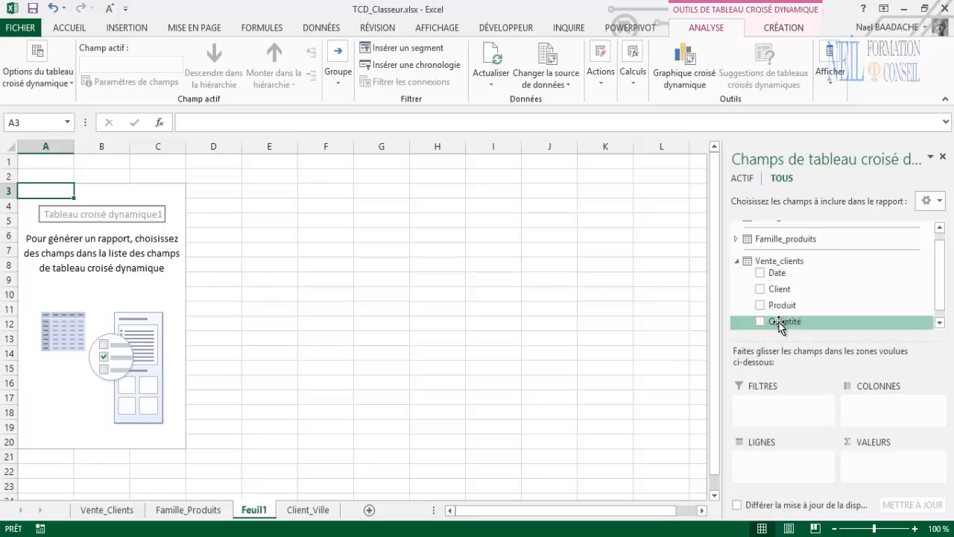
{"action": "left_click_drag", "start_coordinate": [779, 326], "coordinate": [870, 462]}
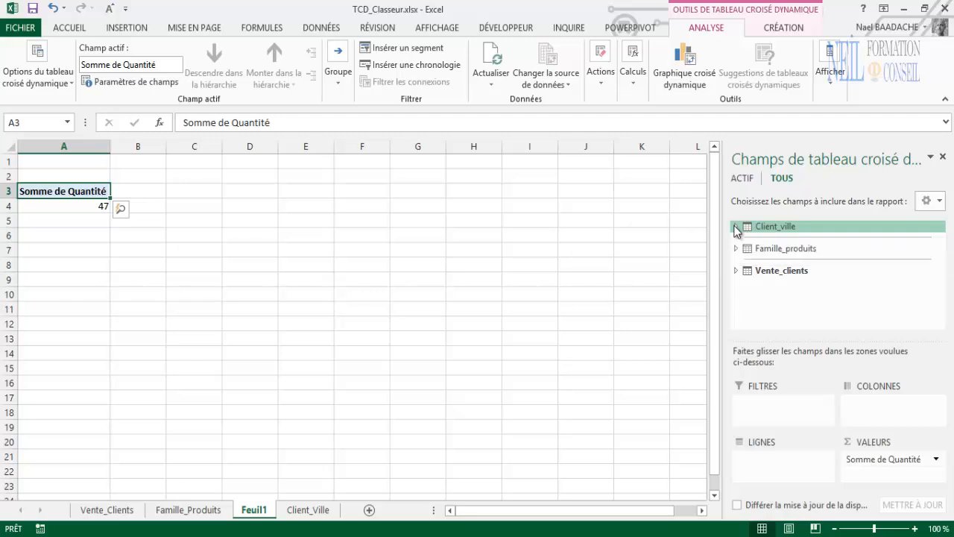
Add Ville from the Client_ville table to the pivot table's rows
{"action": "left_click", "coordinate": [735, 228]}
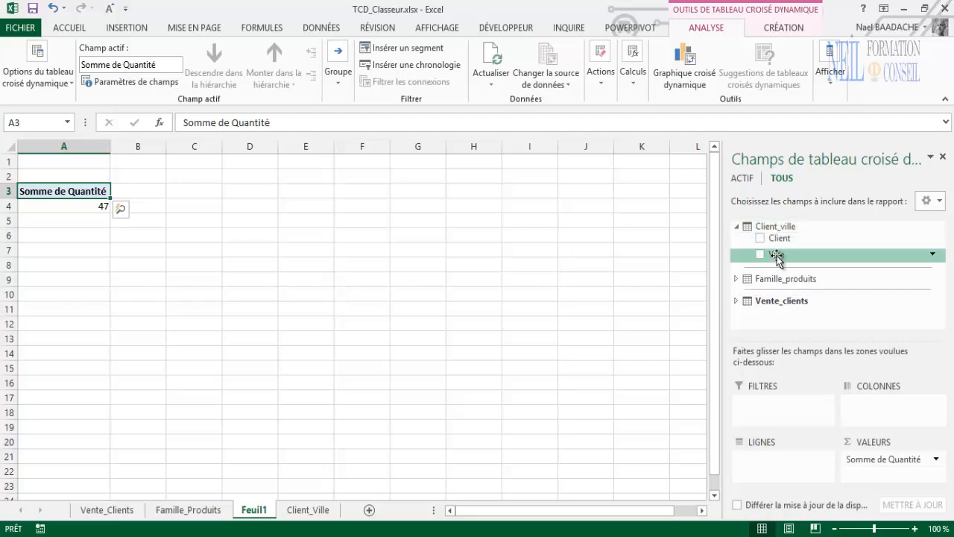
{"action": "left_click_drag", "start_coordinate": [777, 256], "coordinate": [771, 455]}
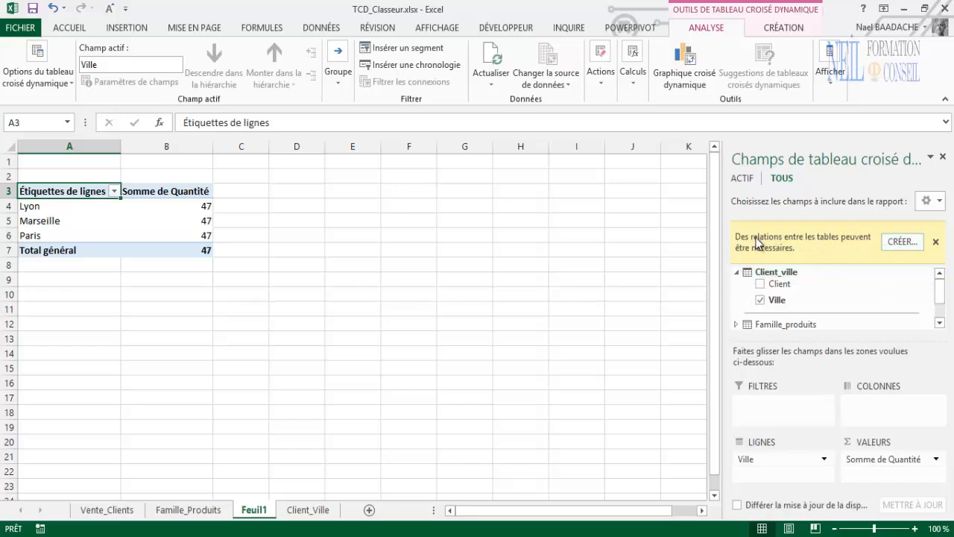
{"action": "left_click", "coordinate": [737, 274]}
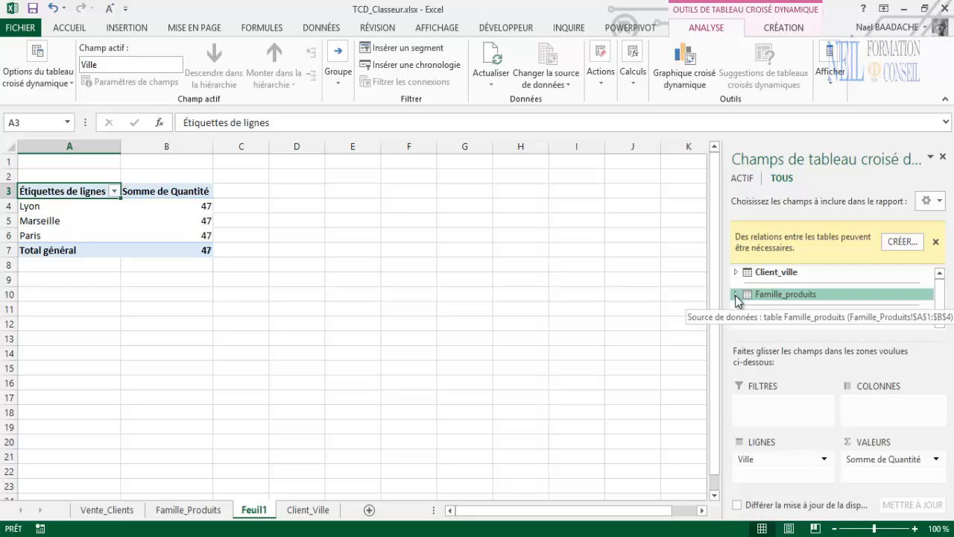
Add Produit from Famille_produits to the pivot table's columns and Famille from the same table as a report filter
{"action": "left_click", "coordinate": [736, 296]}
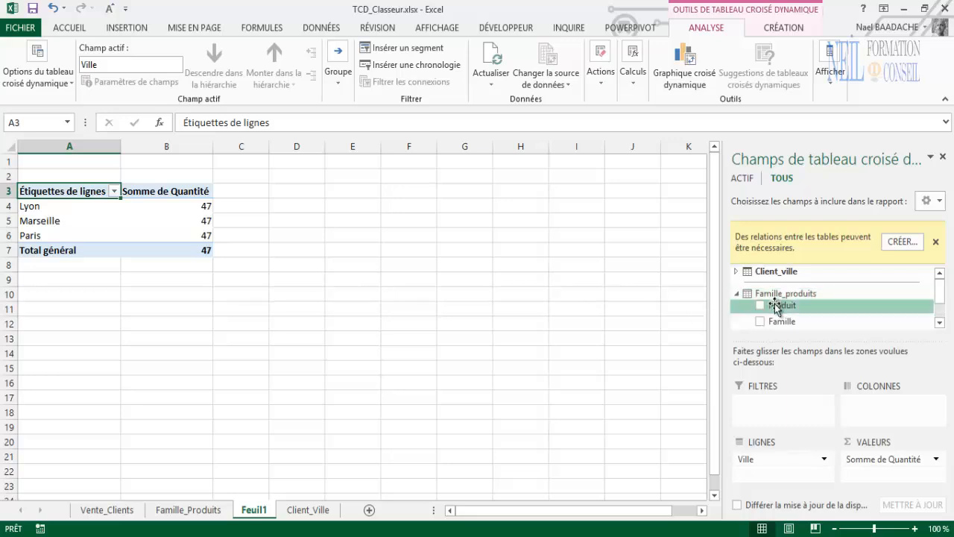
{"action": "left_click_drag", "start_coordinate": [775, 306], "coordinate": [863, 405]}
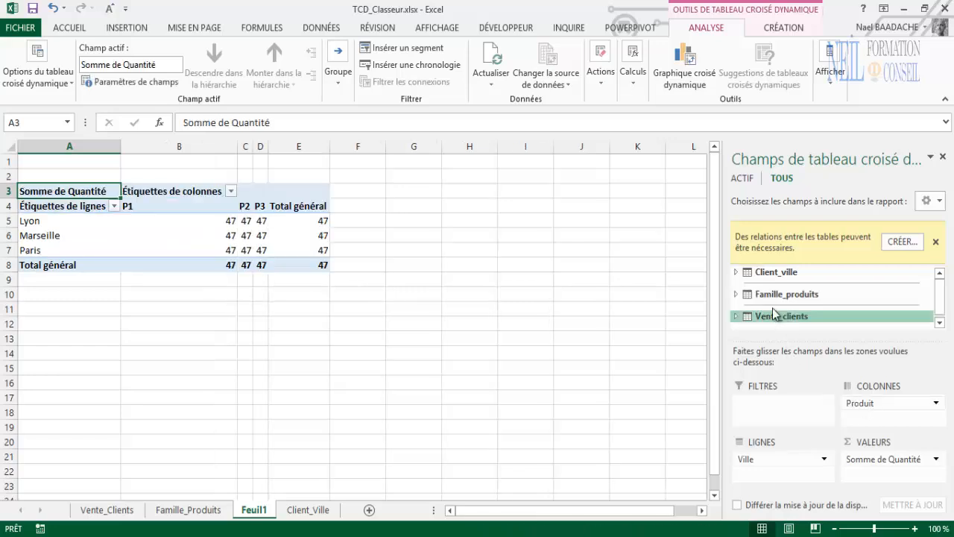
{"action": "left_click", "coordinate": [737, 296]}
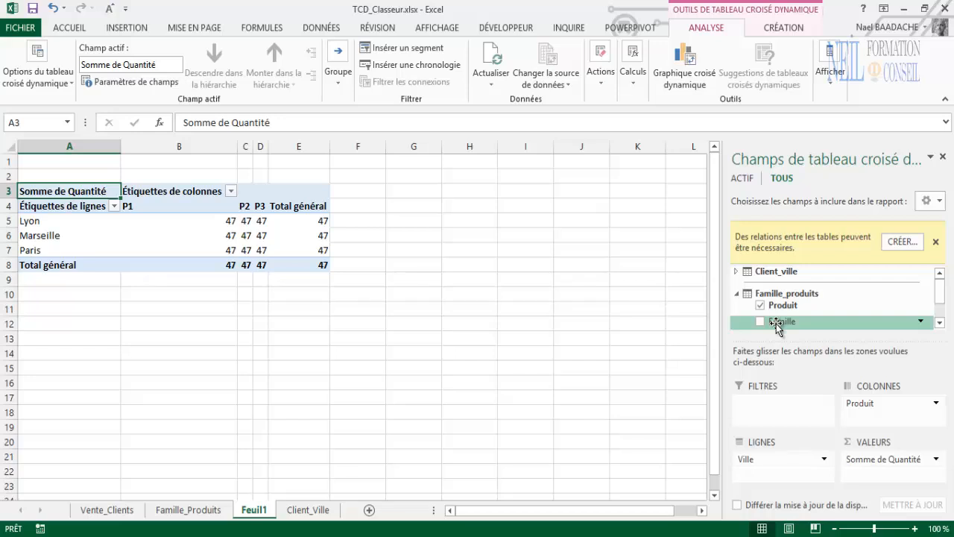
{"action": "left_click_drag", "start_coordinate": [776, 324], "coordinate": [762, 416]}
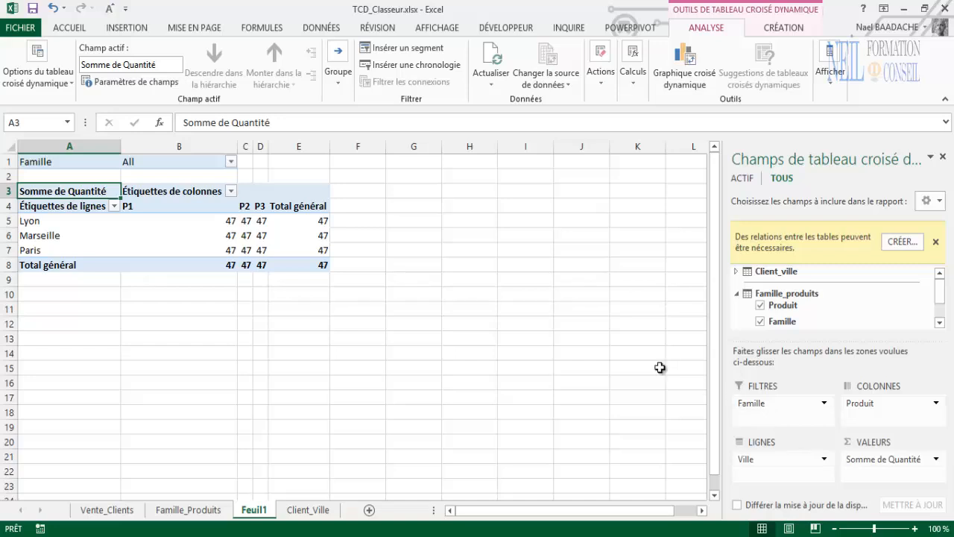
Create a relationship from the Client column of Vente_clients to the Client column of the related table Client_ville
{"action": "left_click", "coordinate": [232, 221]}
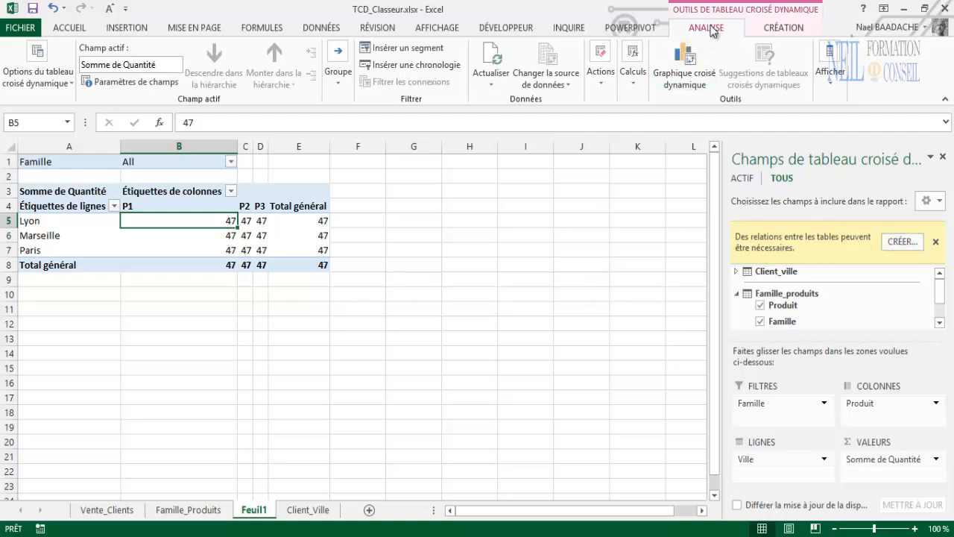
{"action": "left_click", "coordinate": [631, 89]}
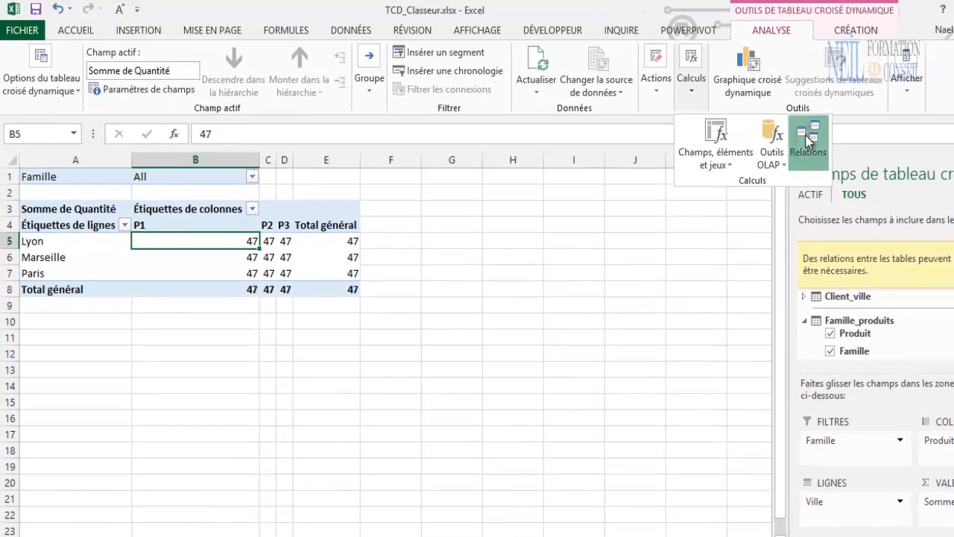
{"action": "left_click", "coordinate": [808, 143]}
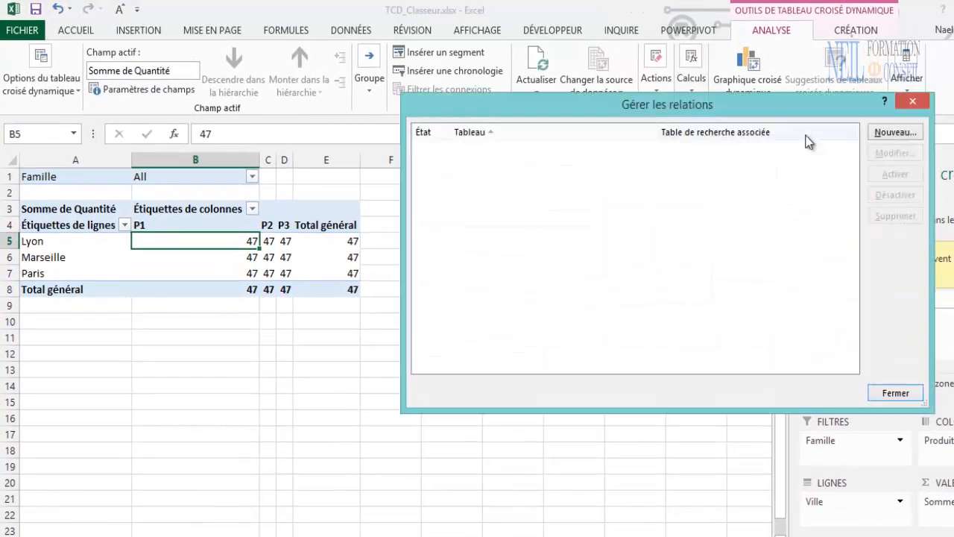
{"action": "left_click", "coordinate": [897, 133]}
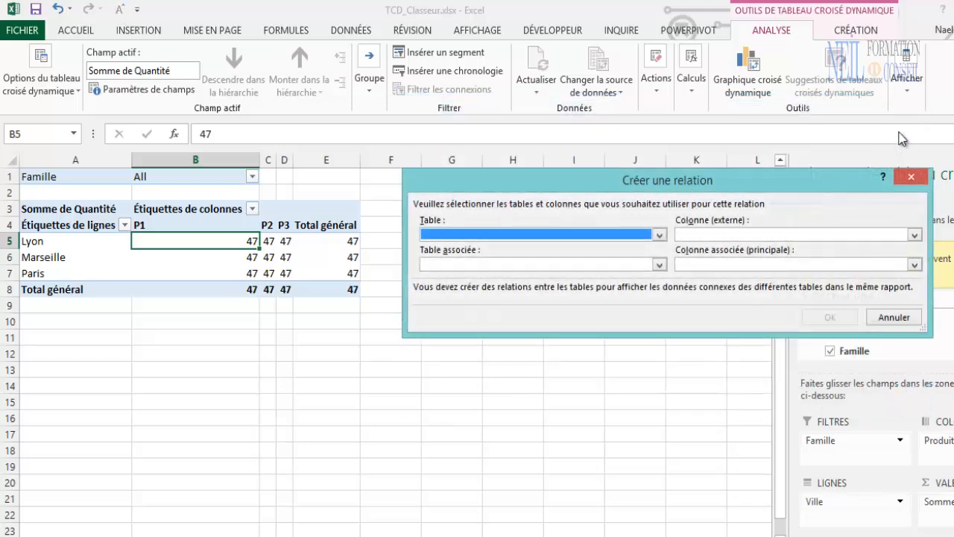
{"action": "left_click_drag", "start_coordinate": [784, 183], "coordinate": [736, 184]}
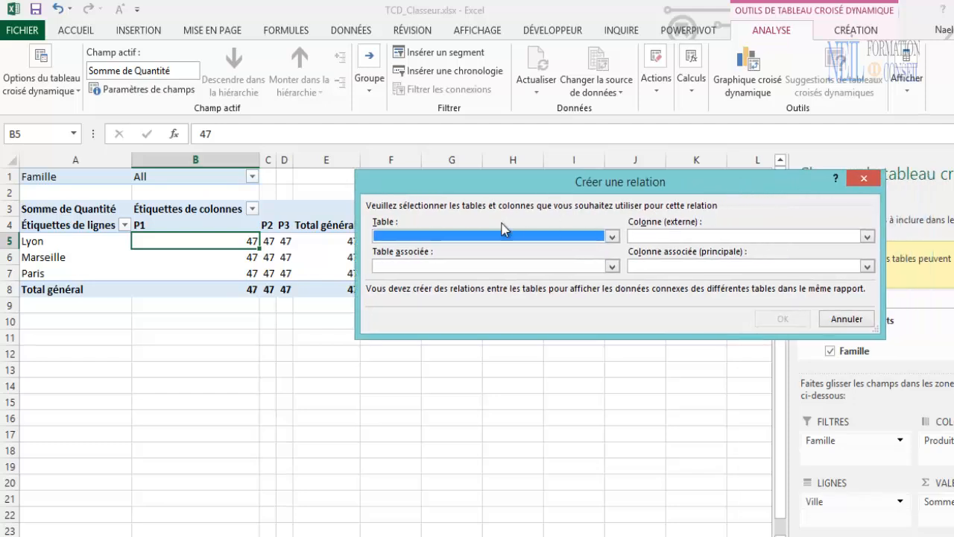
{"action": "left_click", "coordinate": [611, 237]}
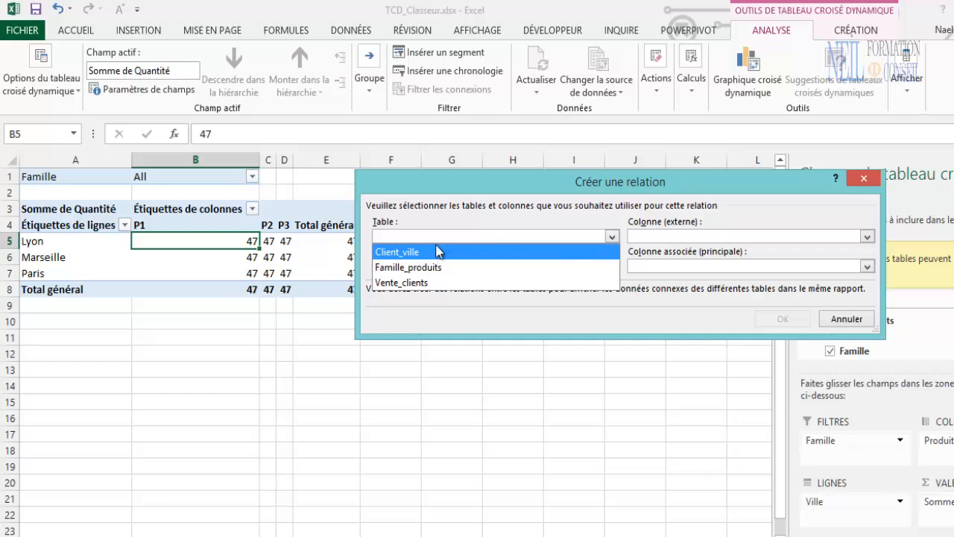
{"action": "left_click", "coordinate": [420, 283]}
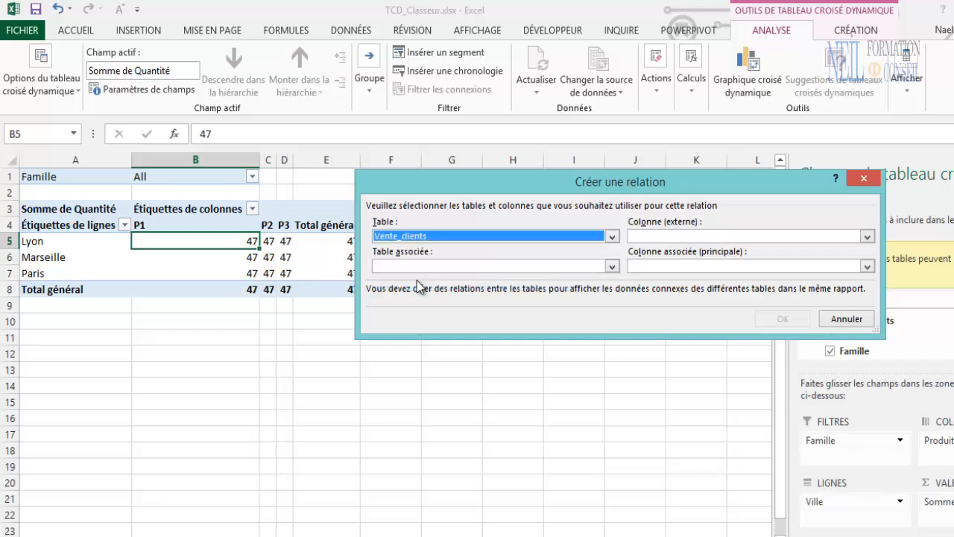
{"action": "left_click", "coordinate": [658, 236]}
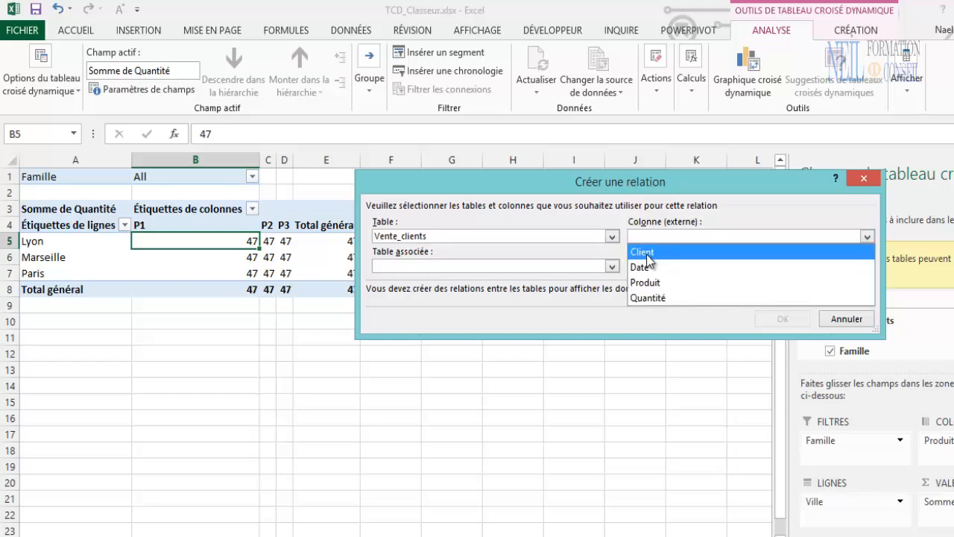
{"action": "left_click", "coordinate": [647, 252]}
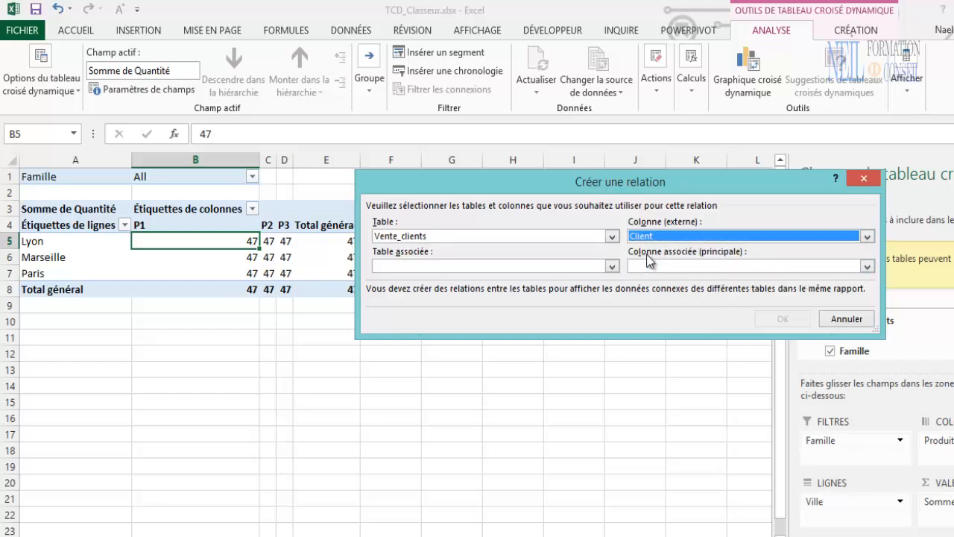
{"action": "left_click", "coordinate": [493, 269]}
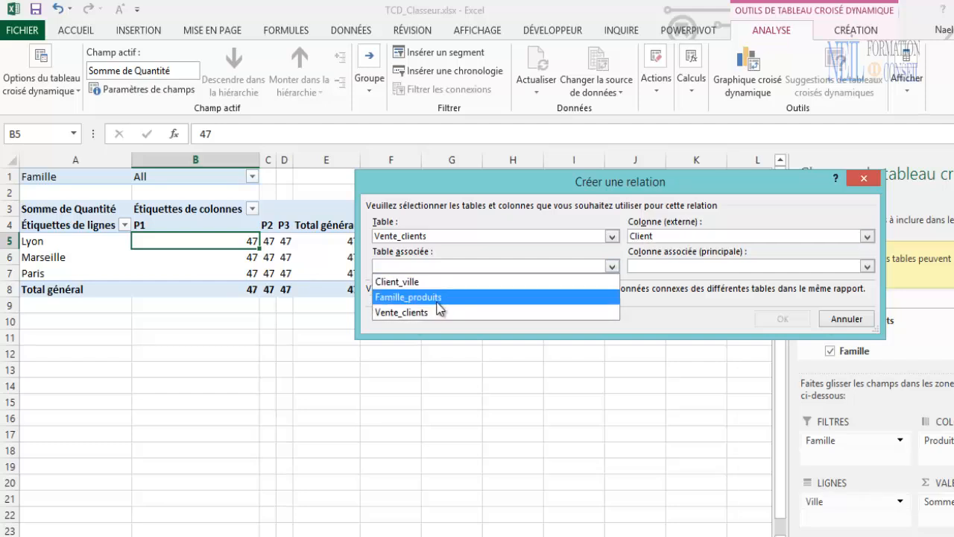
{"action": "left_click", "coordinate": [413, 282]}
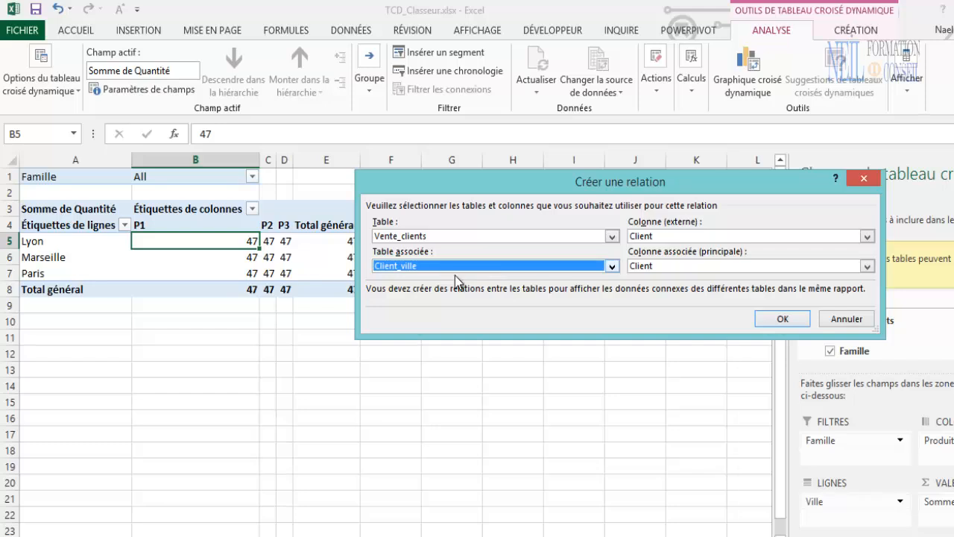
{"action": "left_click", "coordinate": [780, 321]}
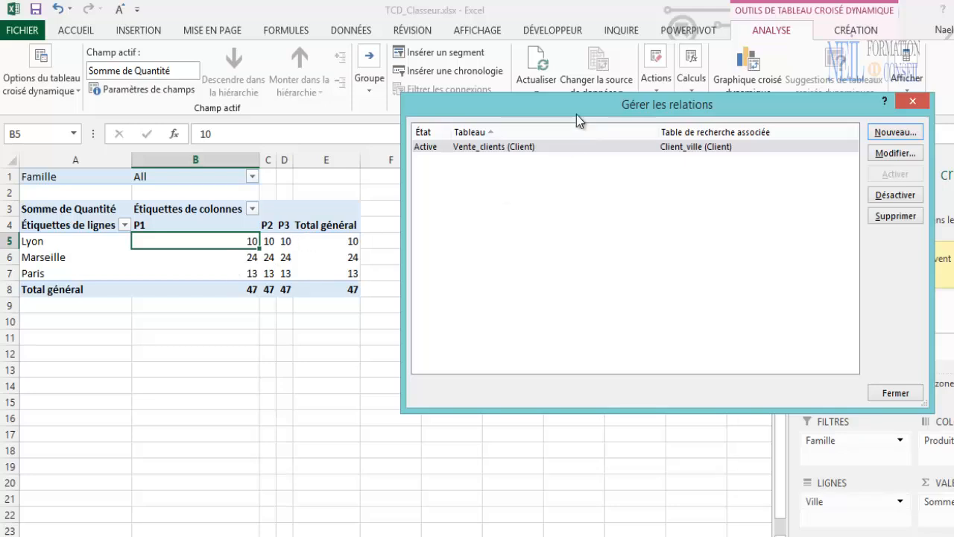
Create a second relationship linking Produit in Vente_clients to Produit in Famille_produits, and close the relationship manager
{"action": "left_click_drag", "start_coordinate": [616, 105], "coordinate": [635, 103]}
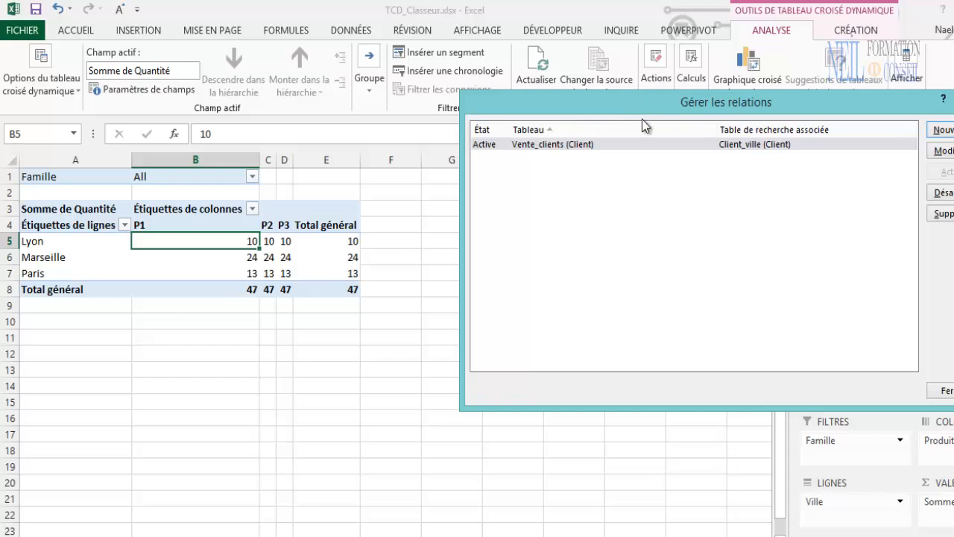
{"action": "left_click", "coordinate": [940, 130]}
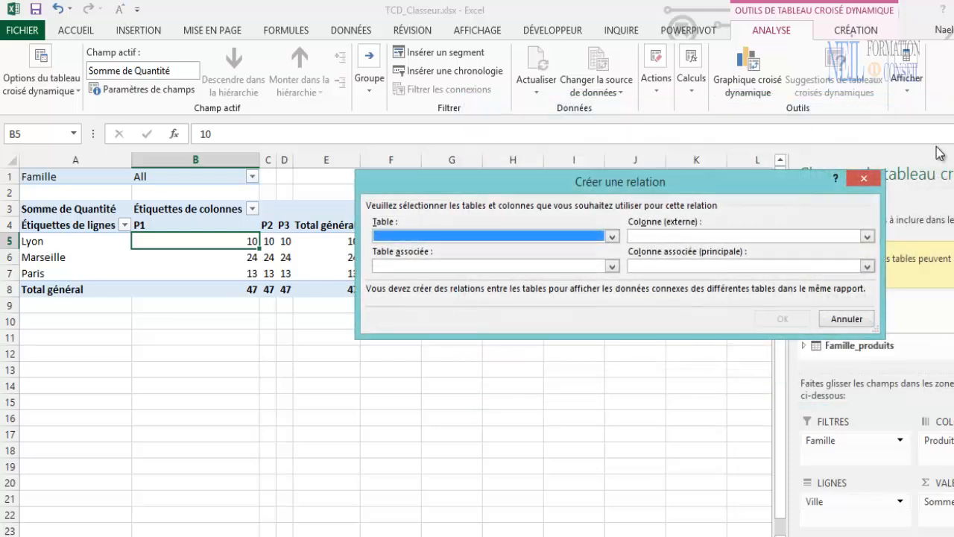
{"action": "left_click", "coordinate": [612, 236]}
{"action": "left_click", "coordinate": [417, 283]}
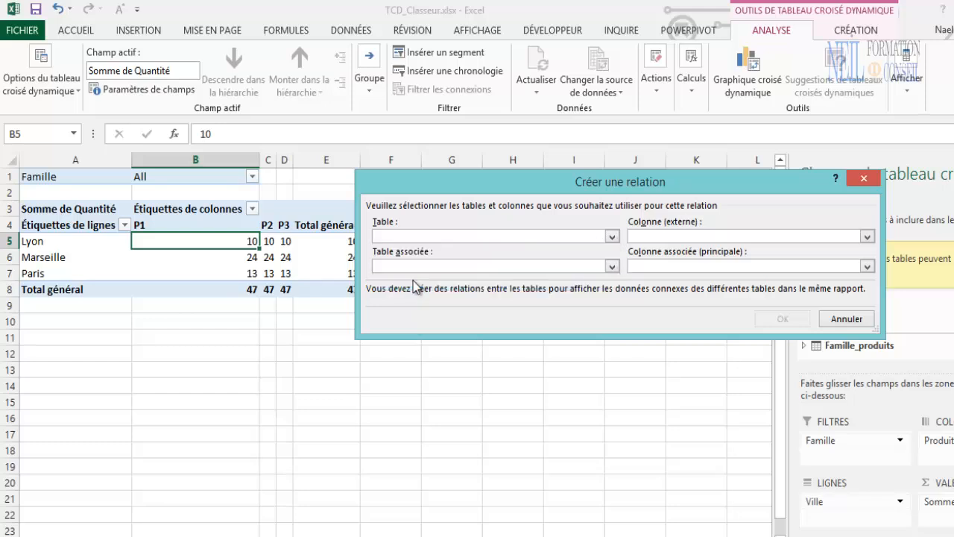
{"action": "left_click", "coordinate": [651, 236]}
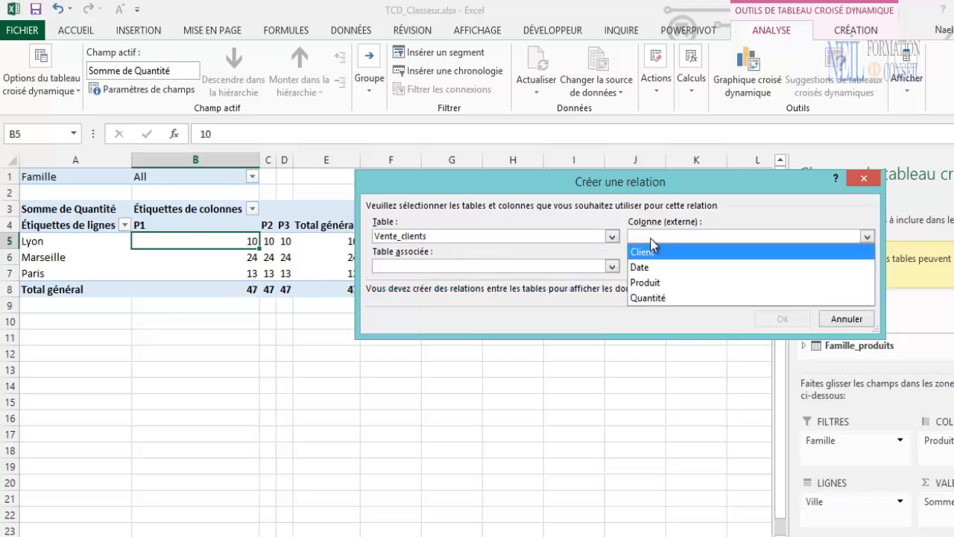
{"action": "left_click", "coordinate": [645, 282]}
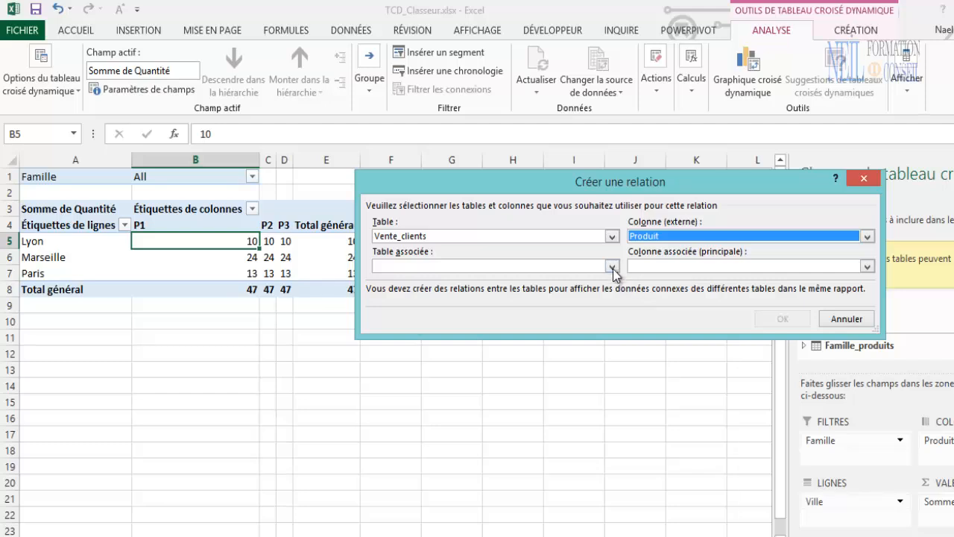
{"action": "left_click", "coordinate": [612, 267]}
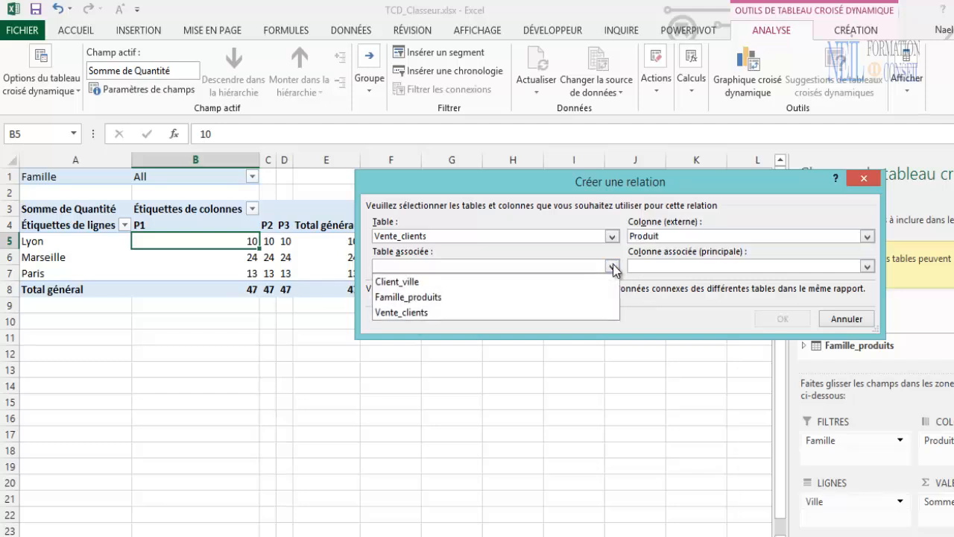
{"action": "left_click", "coordinate": [428, 298]}
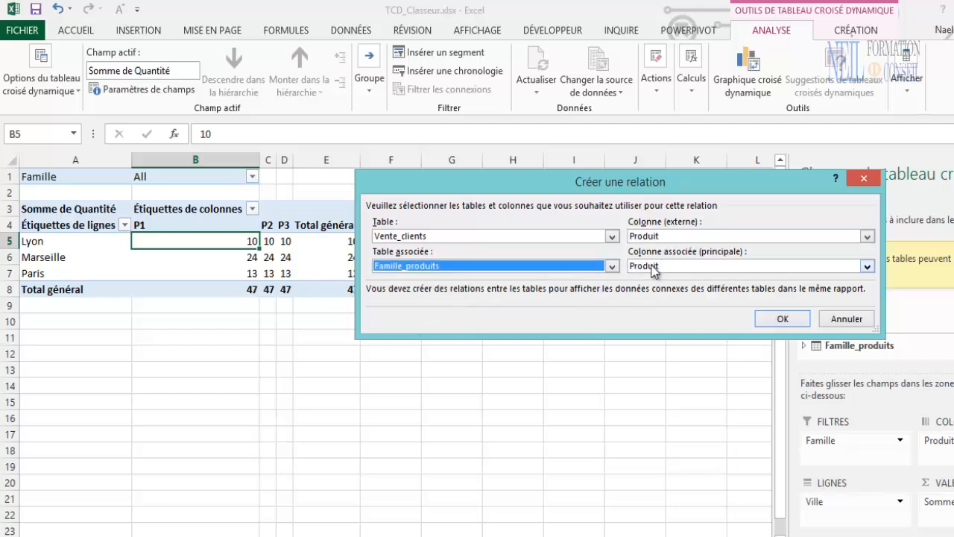
{"action": "left_click", "coordinate": [789, 321]}
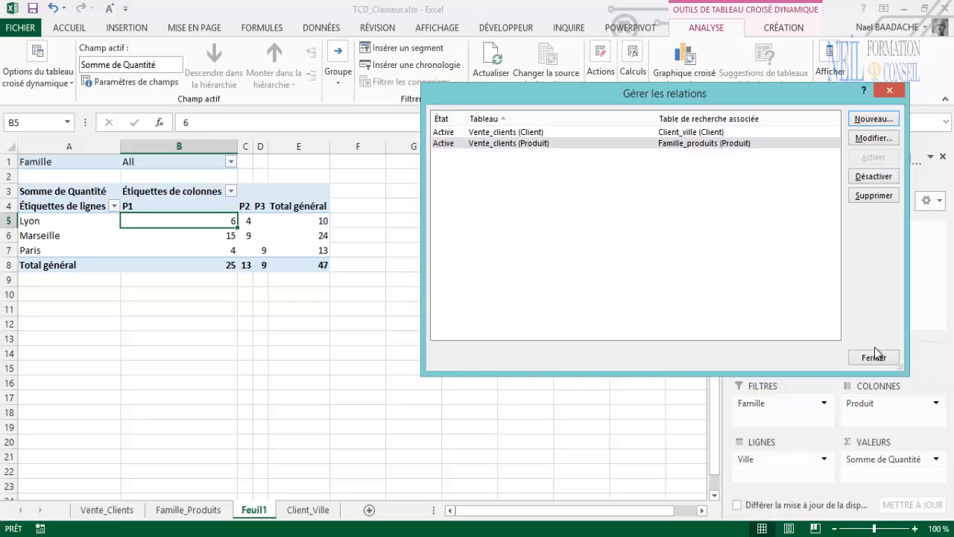
{"action": "left_click", "coordinate": [875, 357]}
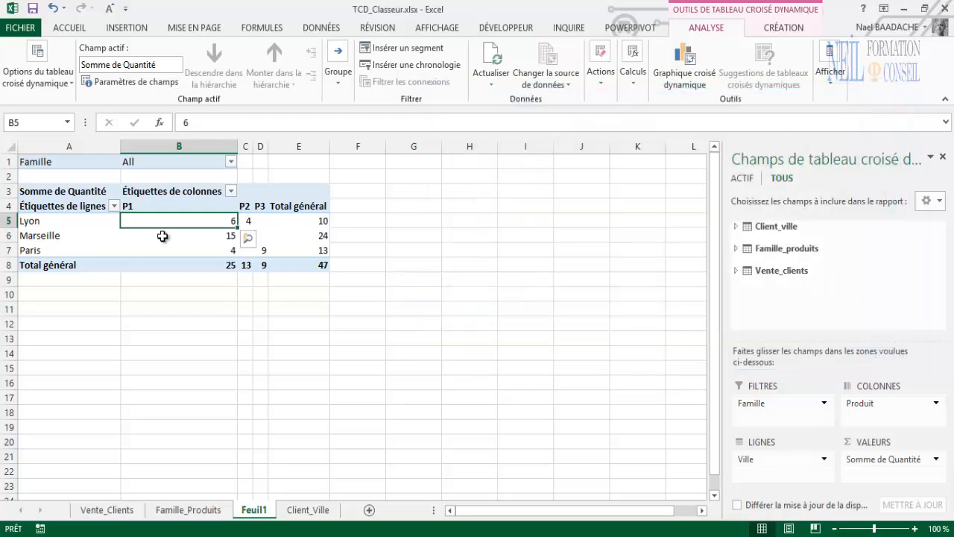
Filter the pivot table's Famille report filter to Bricolage only, with multiple item selection enabled
{"action": "left_click", "coordinate": [163, 236]}
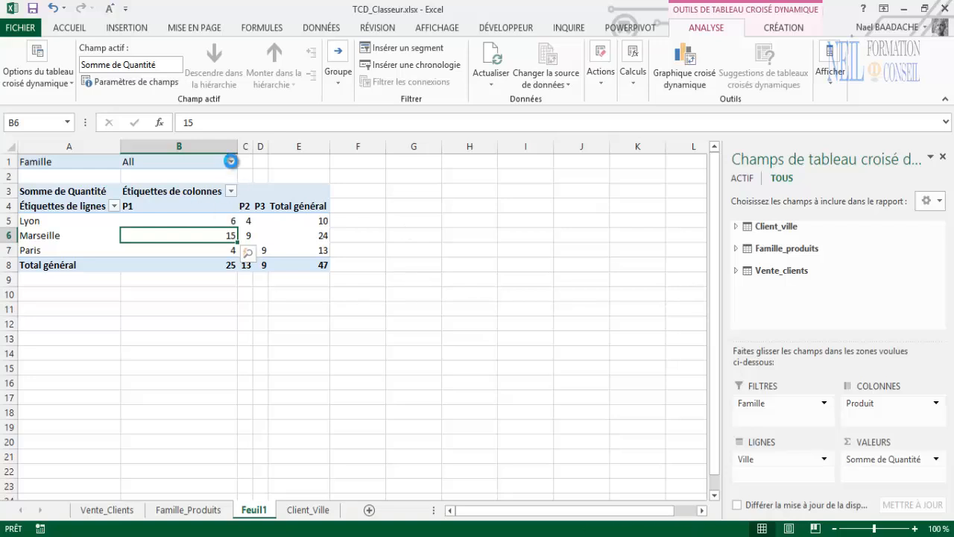
{"action": "left_click", "coordinate": [231, 161]}
{"action": "left_click", "coordinate": [84, 196]}
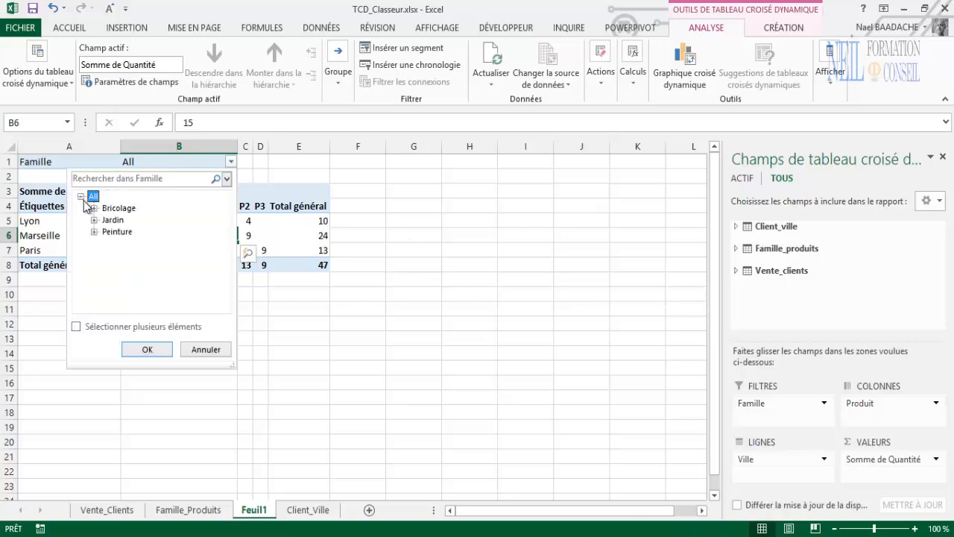
{"action": "left_click", "coordinate": [75, 326]}
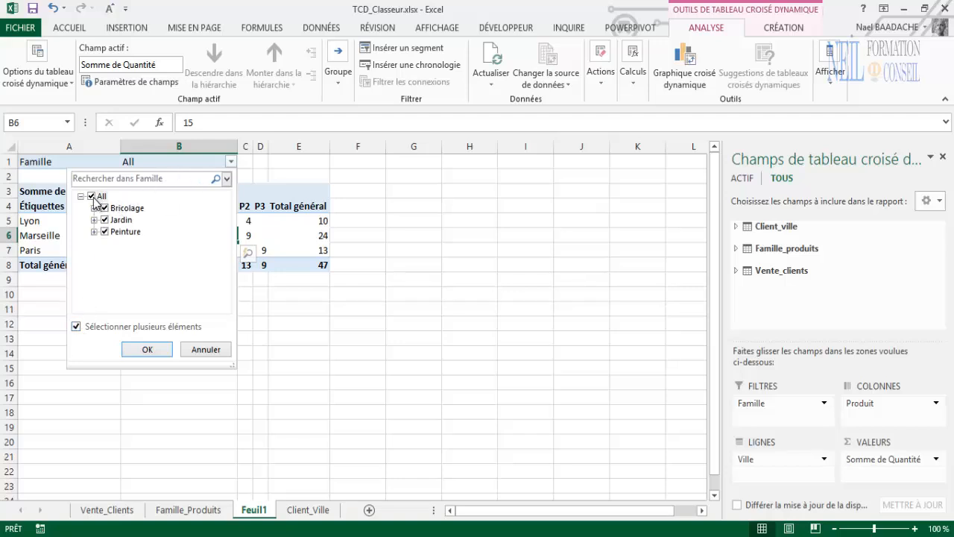
{"action": "left_click", "coordinate": [91, 197]}
{"action": "left_click", "coordinate": [104, 208]}
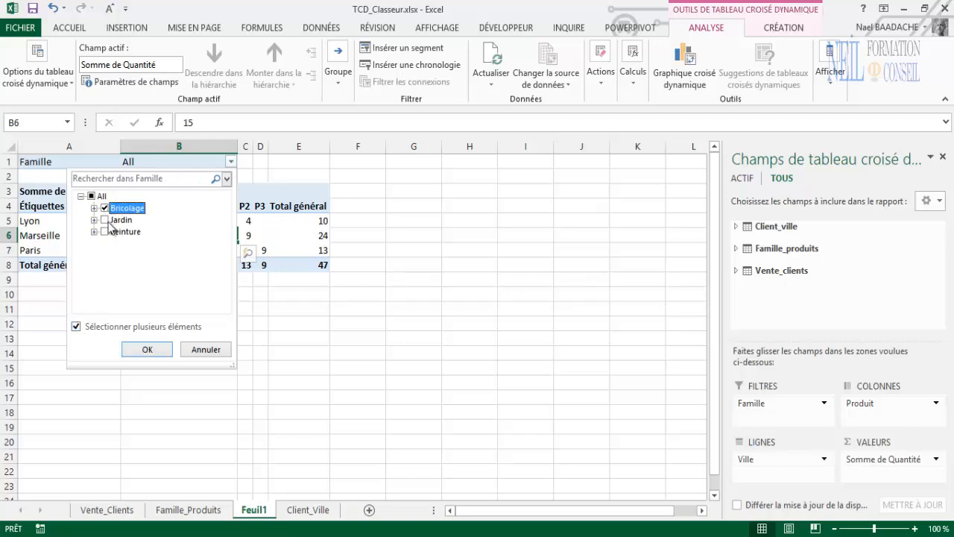
{"action": "left_click", "coordinate": [155, 349]}
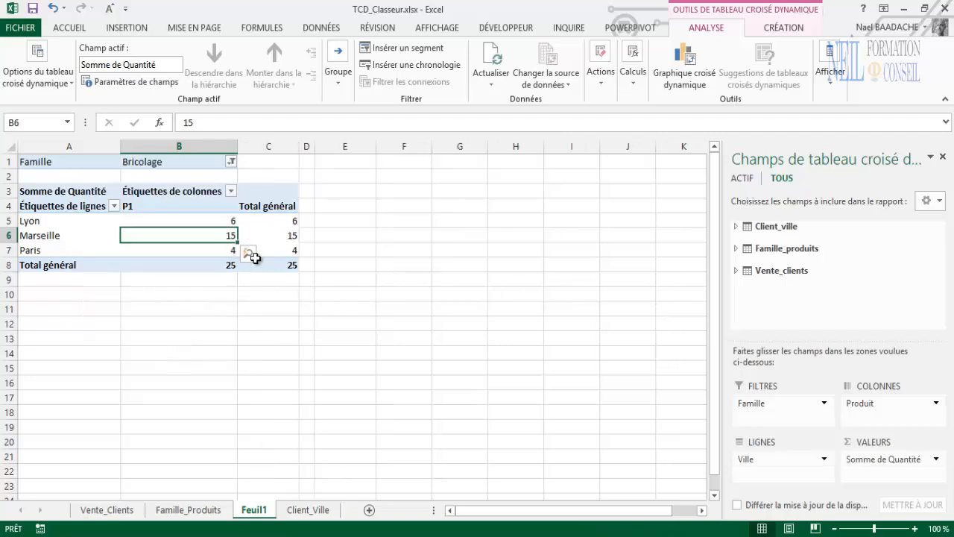
{"action": "left_click", "coordinate": [171, 206]}
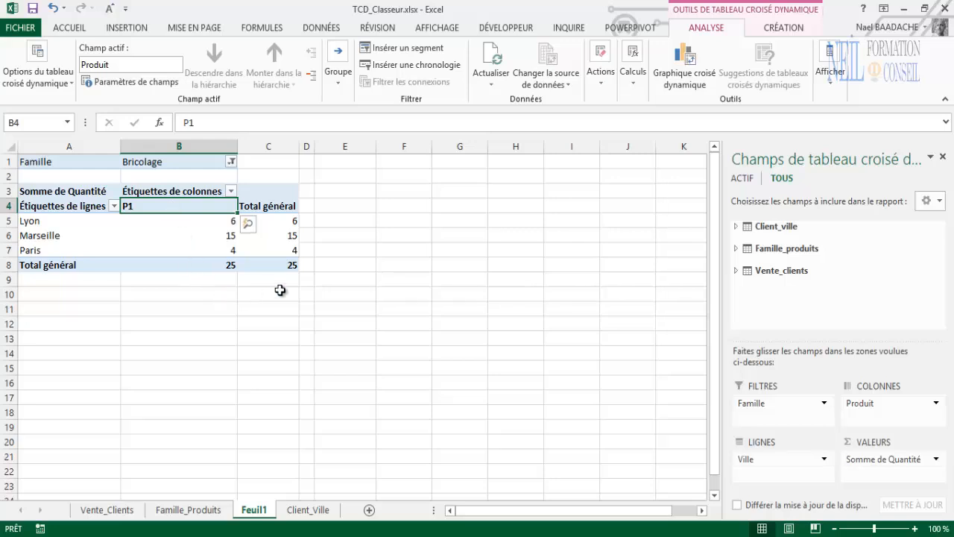